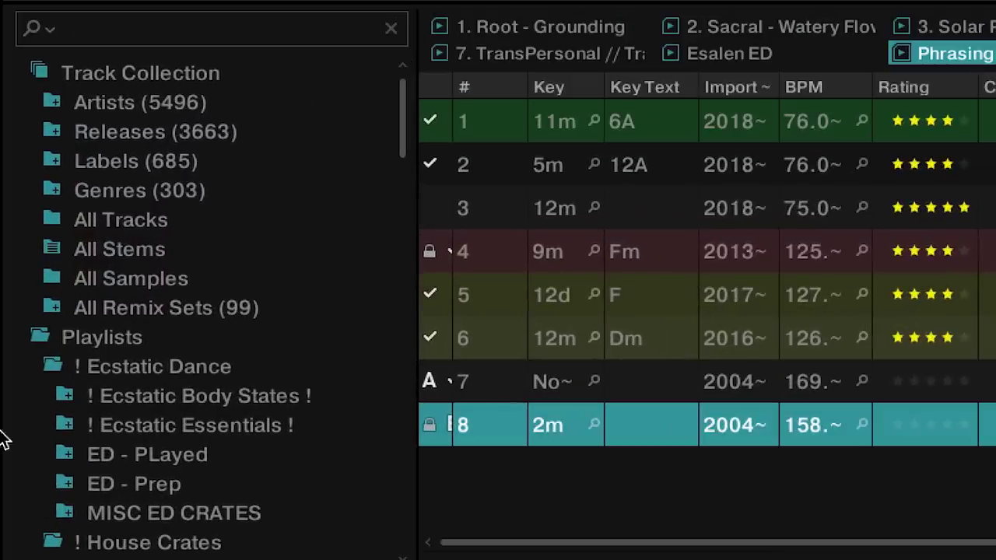
Collapse the ! Ecstatic Dance folder and view the ## CNTRL LIST and Esalen ED playlists
left_click(49, 363)
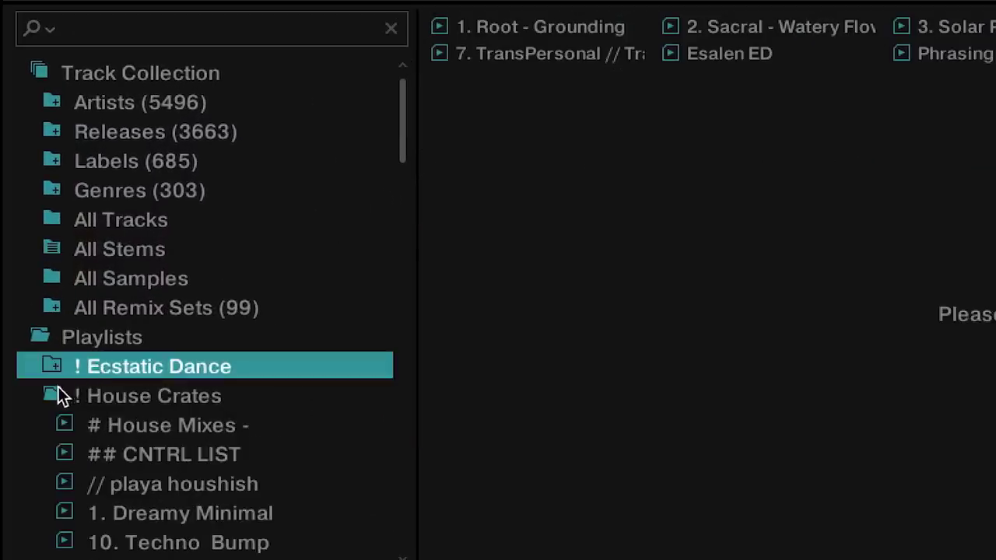
left_click(58, 391)
left_click(57, 392)
left_click(158, 455)
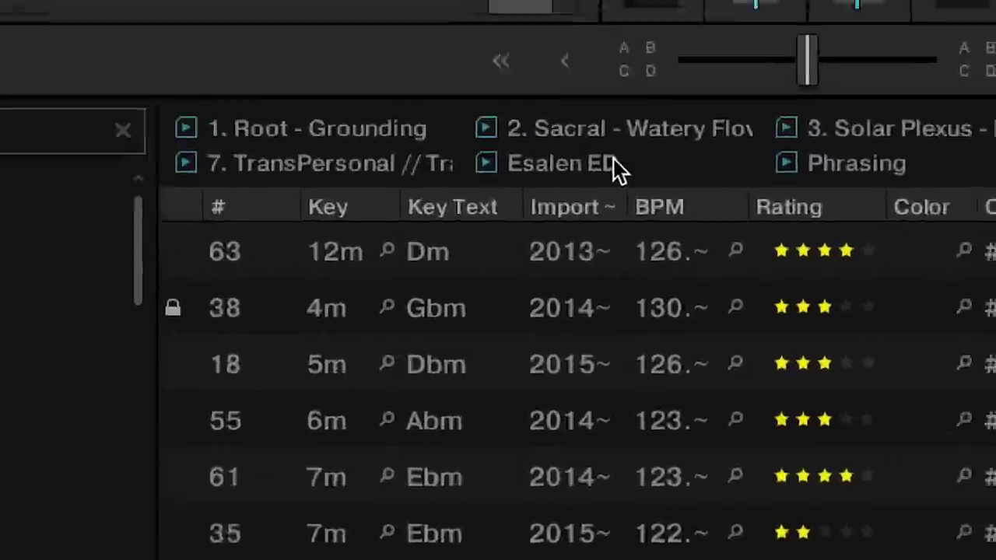
left_click(764, 53)
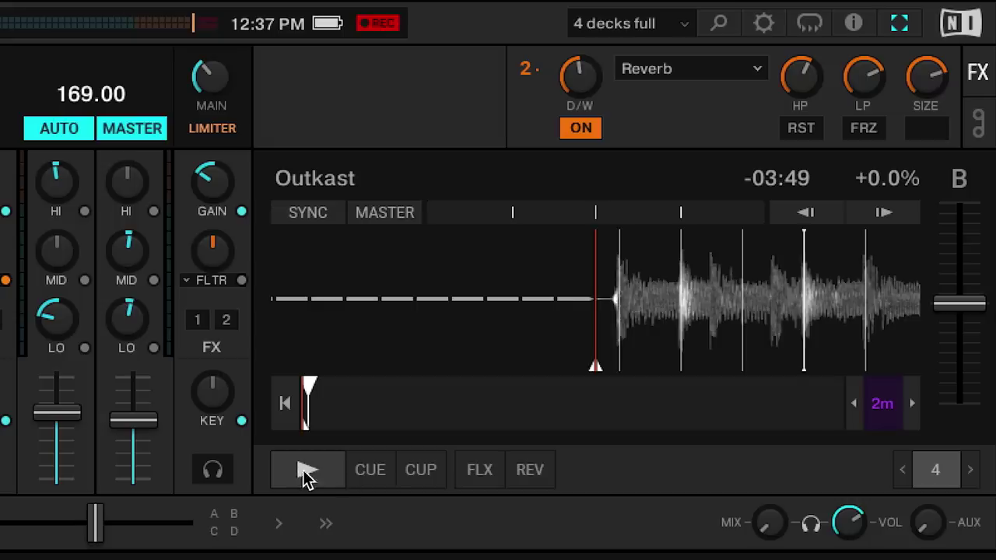
Play the Outkast track on deck B and search the track collection for "hey ya"
left_click(305, 472)
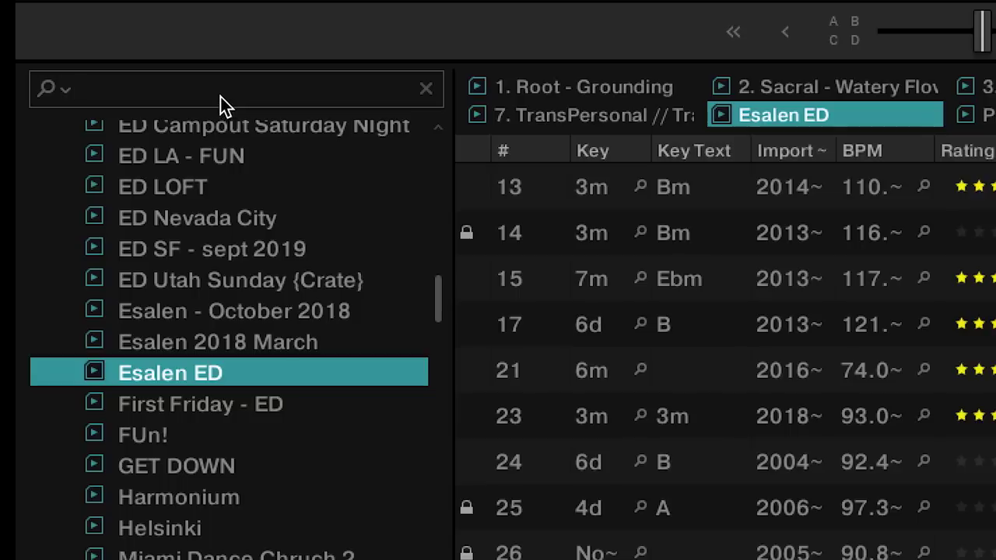
type("hey ya")
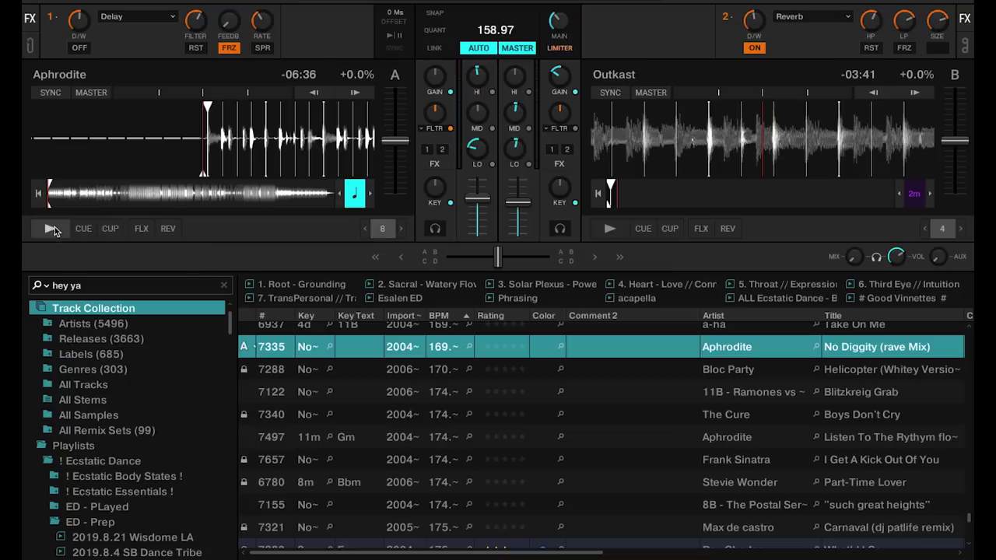
Play the Aphrodite track on deck A in sync with the Outkast track on deck B, and cue deck A
left_click(52, 229)
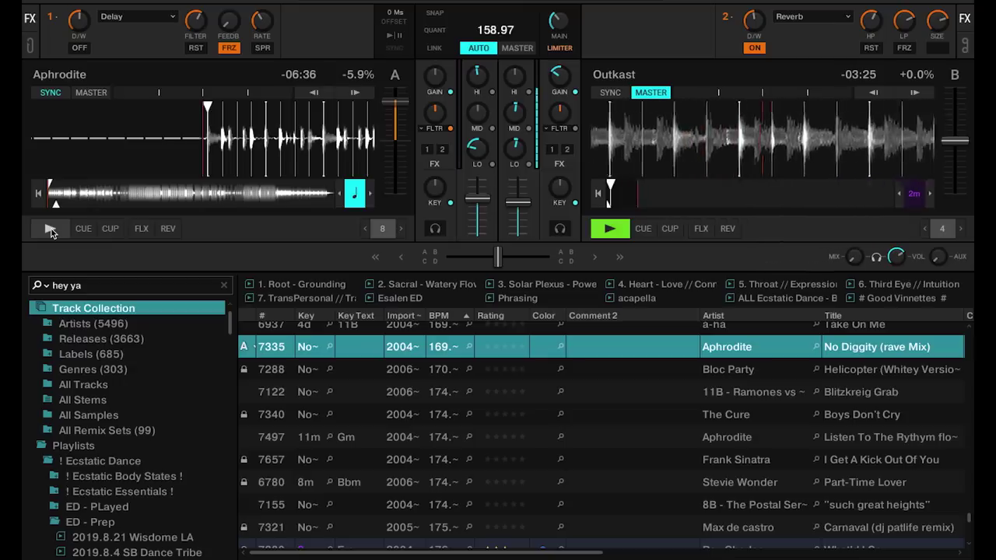
left_click(50, 231)
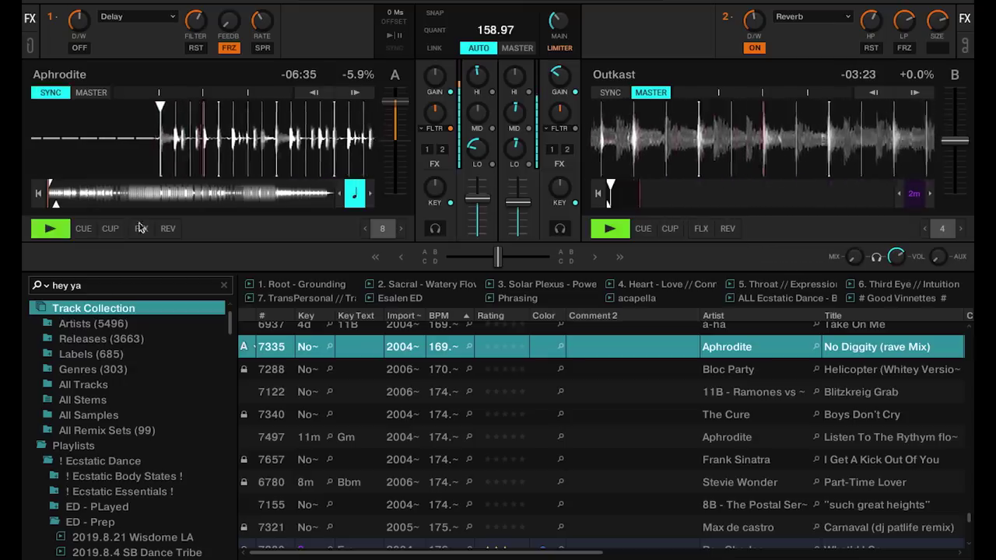
left_click(83, 229)
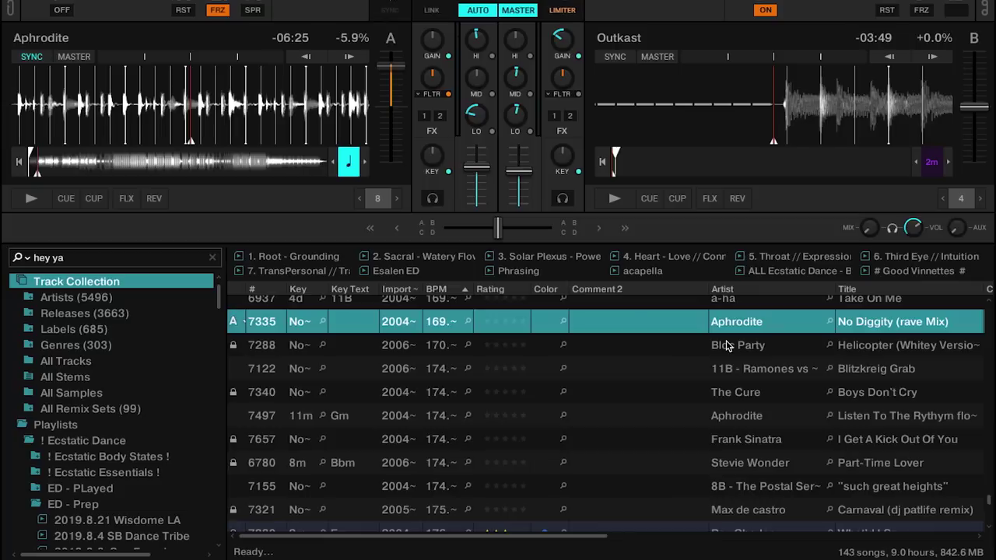
Browse the "hey ya" search results by BPM and select Brown Eyed Girl
scroll(728, 346, "down", 3)
scroll(728, 346, "up", 10)
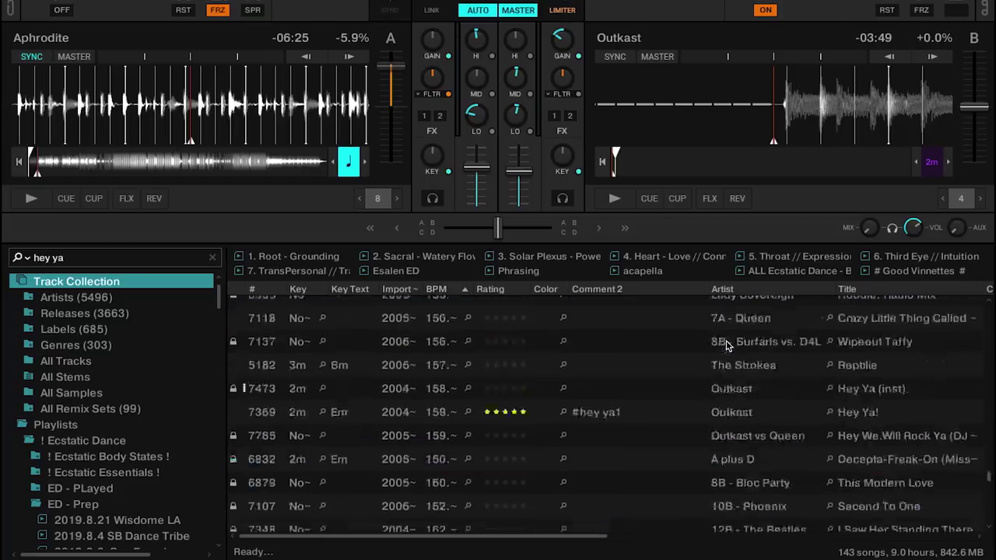
scroll(728, 345, "up", 1)
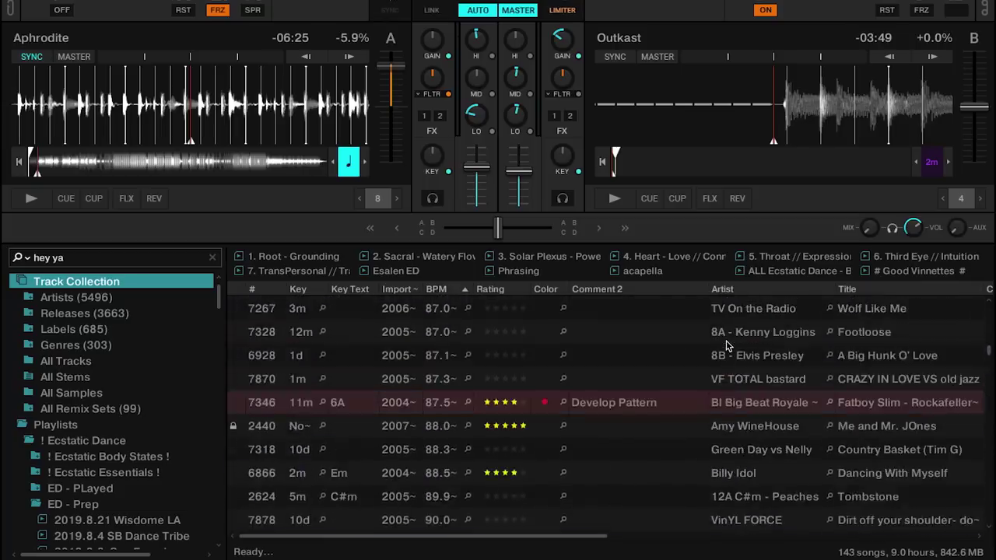
scroll(728, 345, "up", 5)
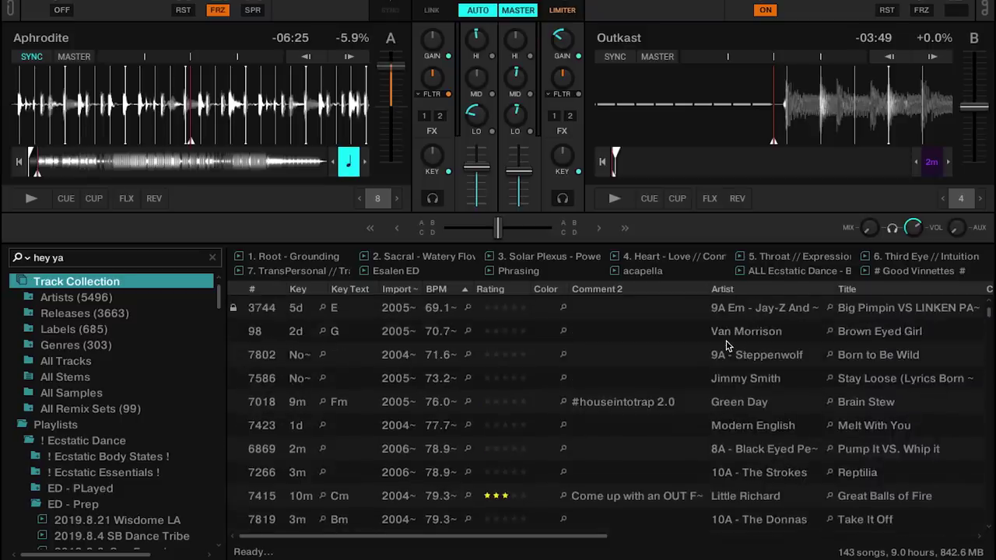
left_click(728, 334)
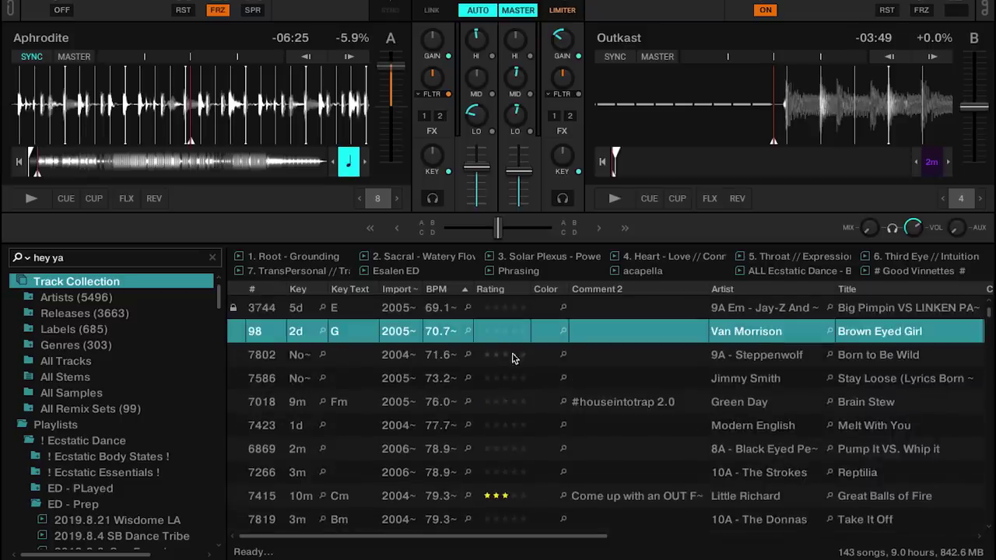
Load Block Party - Banquet onto deck A, preview it briefly and stop playback
scroll(512, 358, "down", 15)
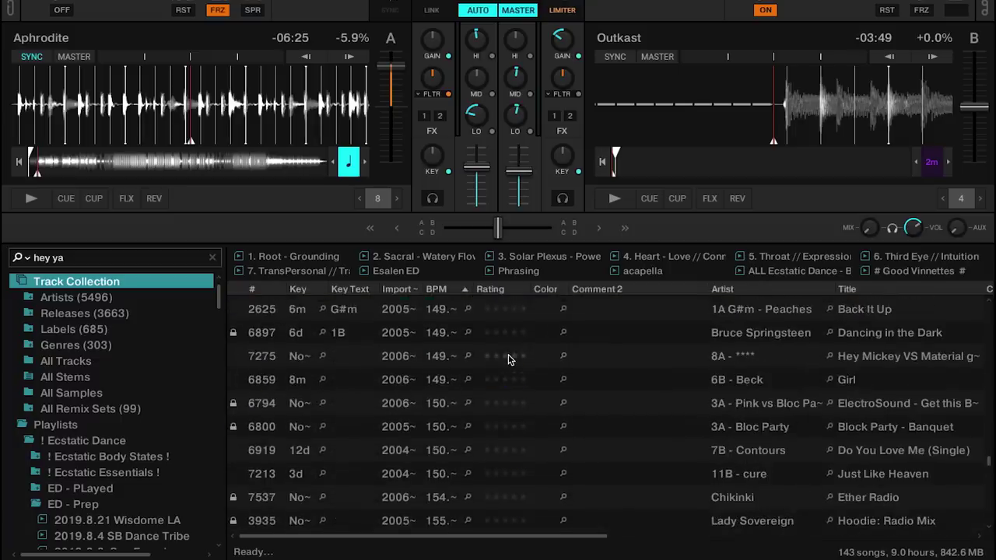
scroll(510, 359, "down", 1)
left_click(770, 421)
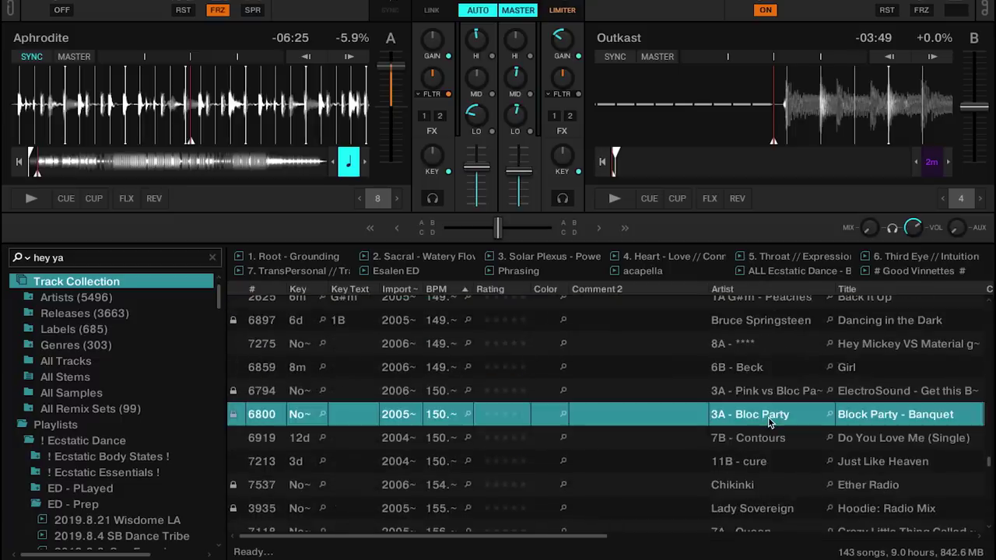
double_click(768, 417)
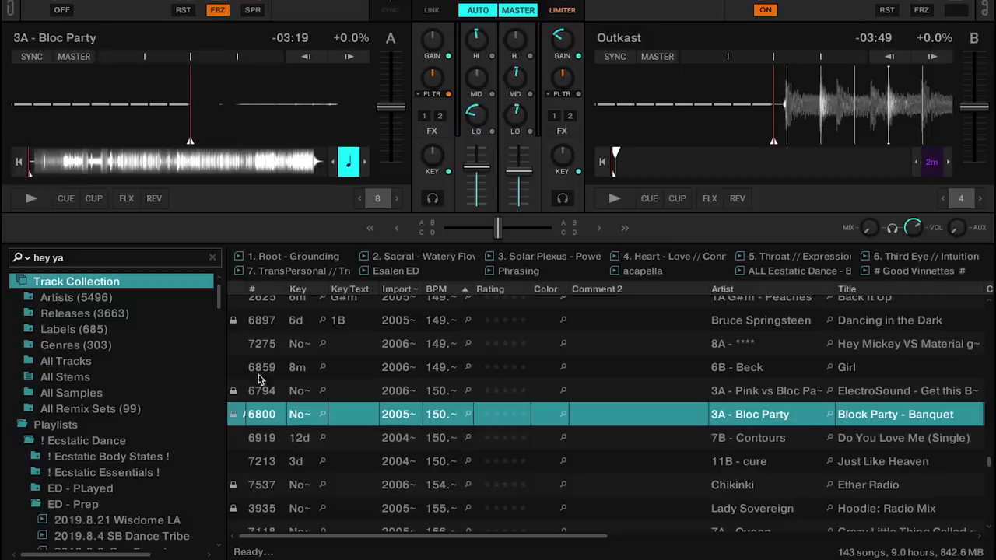
left_click(31, 197)
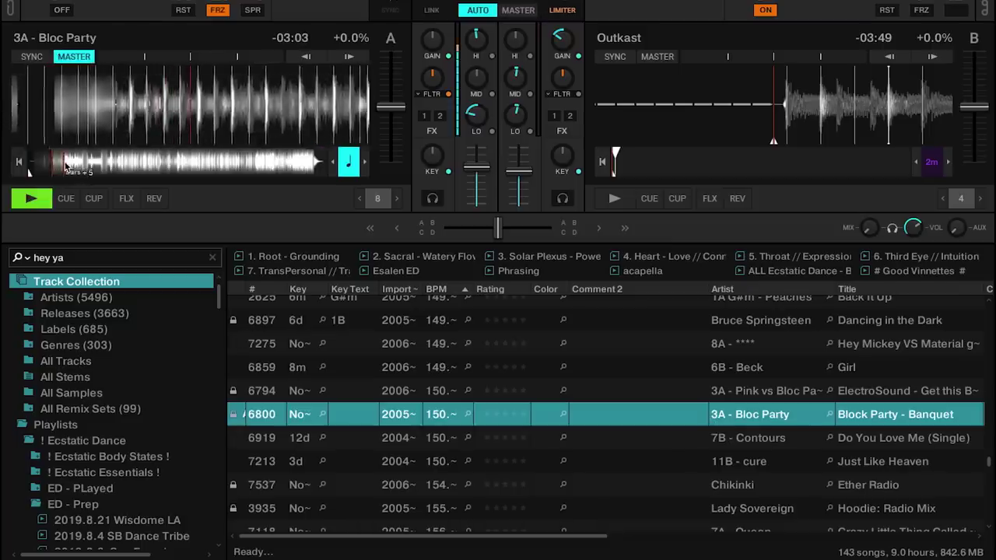
left_click(31, 199)
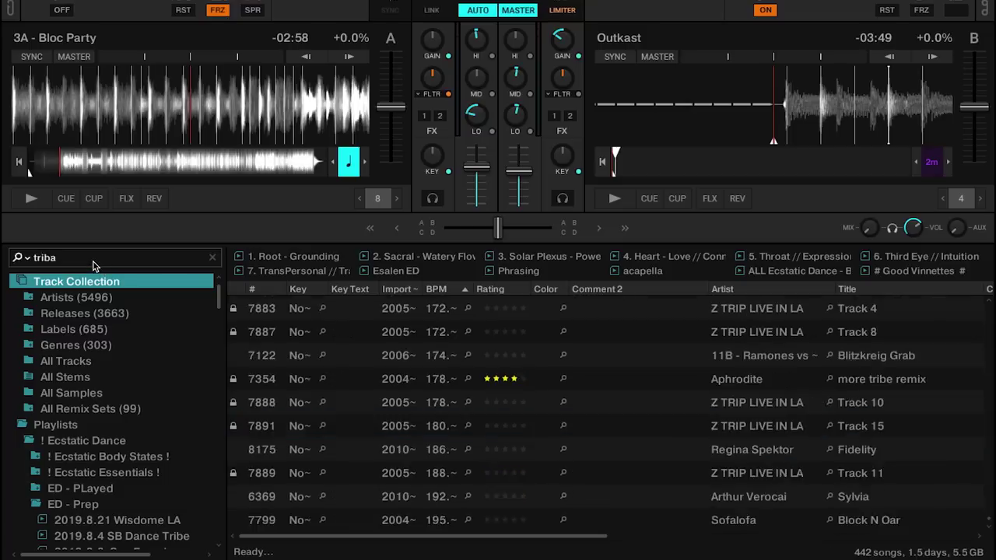
Search the track collection for "tribal" and look through the results up to the slowest tracks
type("l")
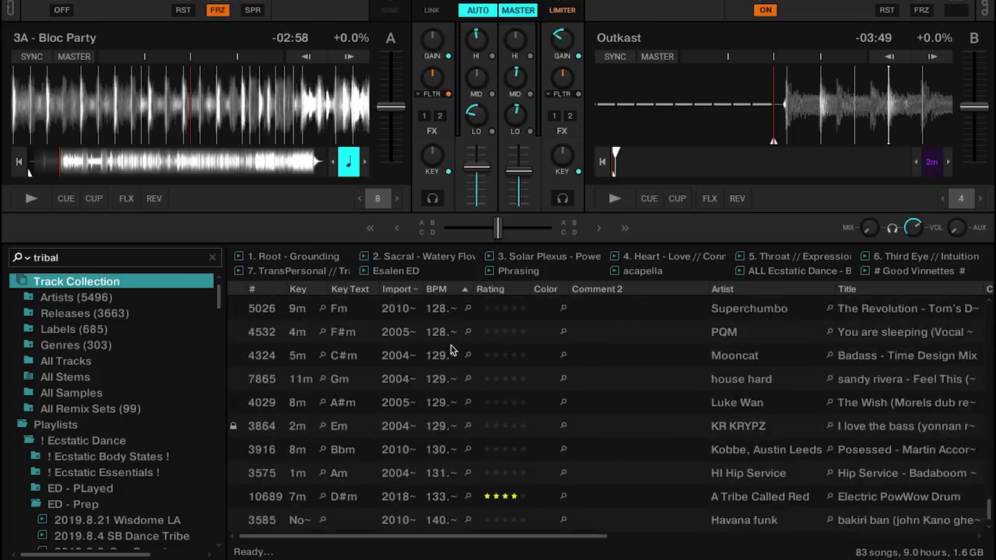
scroll(451, 350, "up", 10)
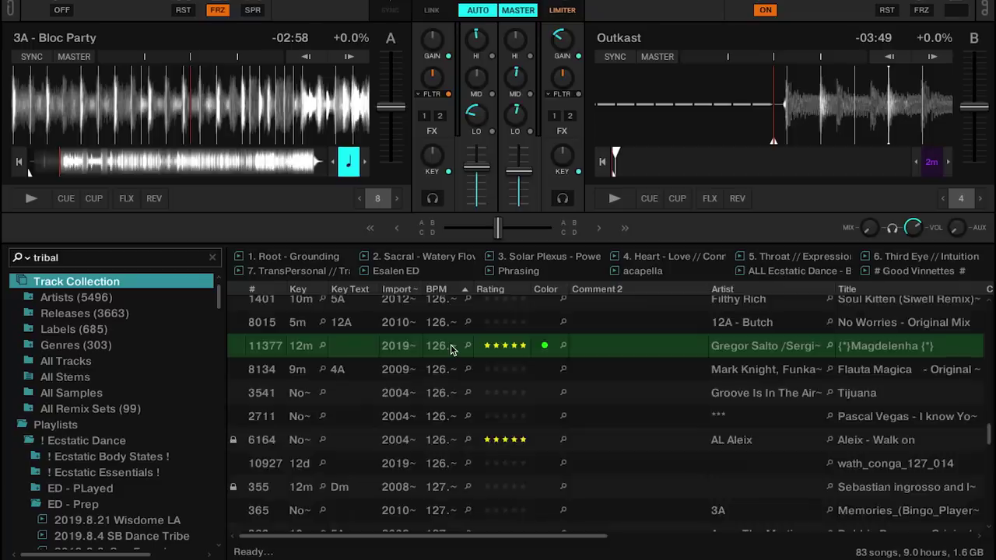
scroll(452, 351, "up", 10)
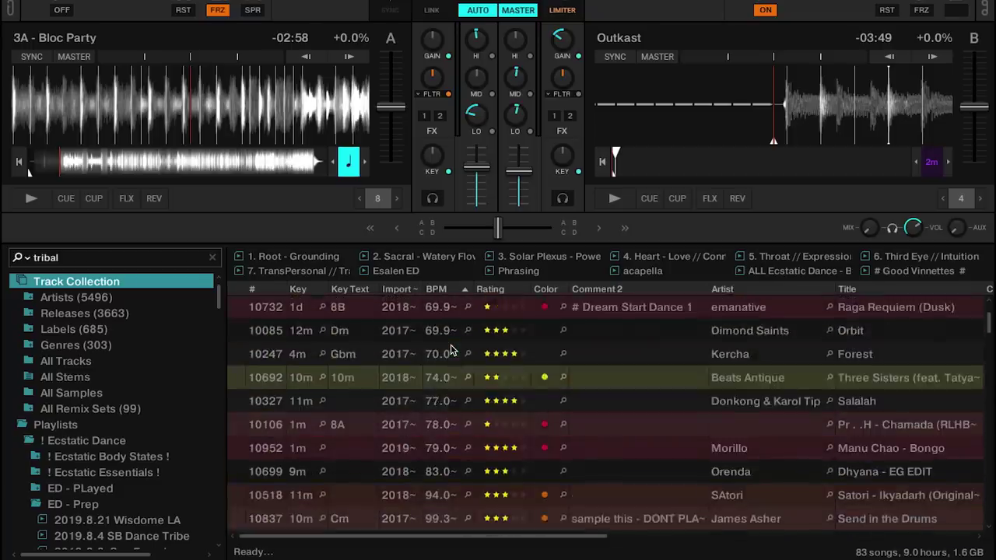
Narrow the search to the "#tribal" tag and select the track Momento, commented #Tribal House
left_click_drag(101, 263, 12, 231)
type("#tri")
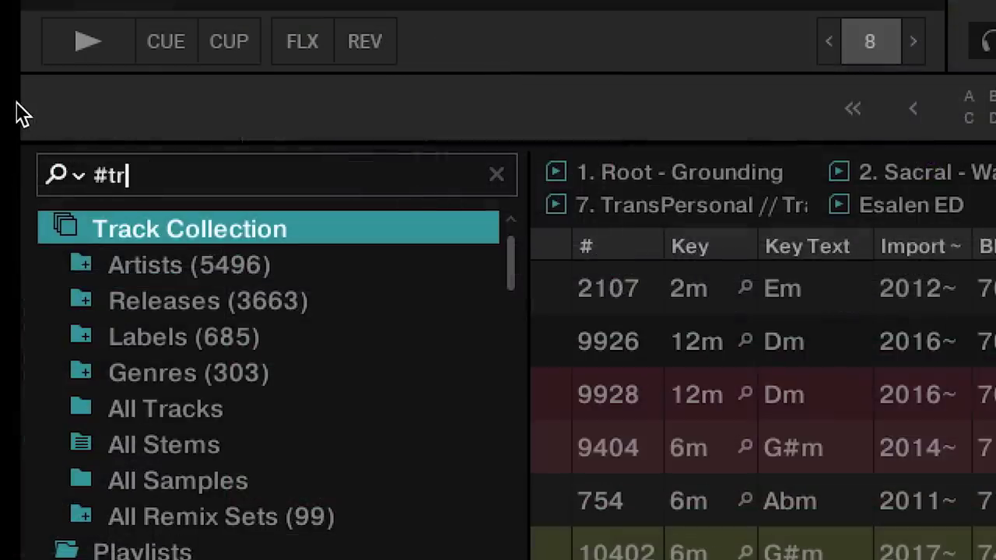
type("bal")
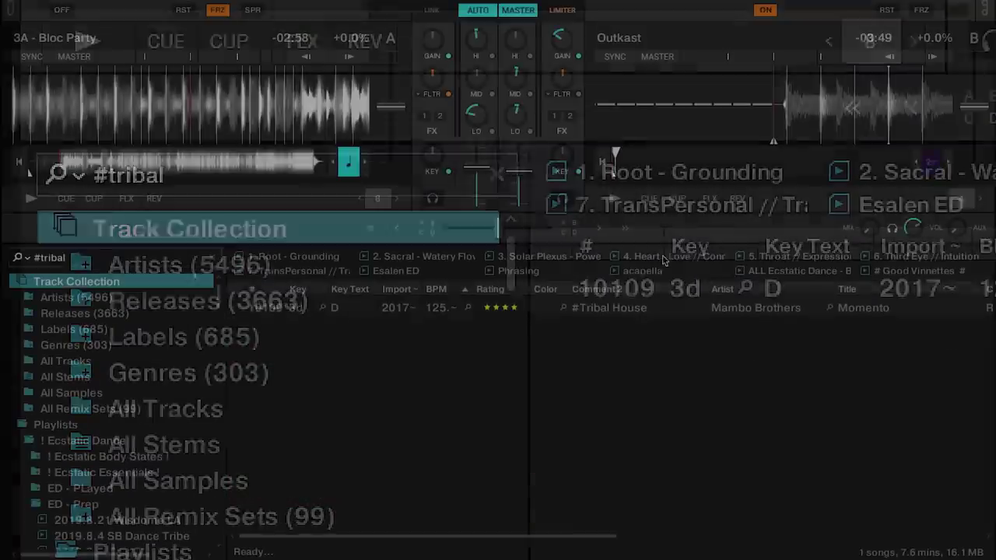
left_click(609, 310)
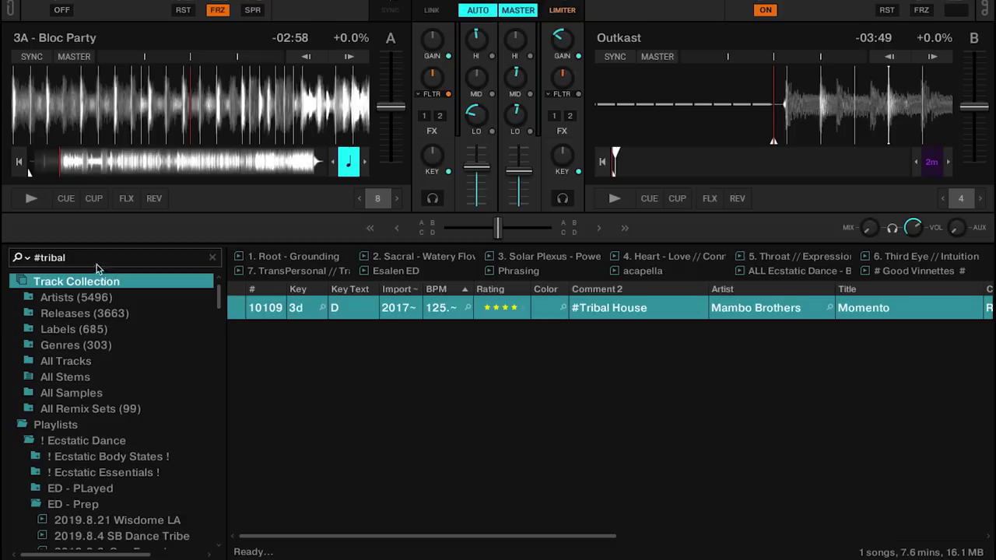
Search the track collection for "hey ya" and narrow the results with the tagged search "# hey ya"
left_click(97, 263)
type("hey ya")
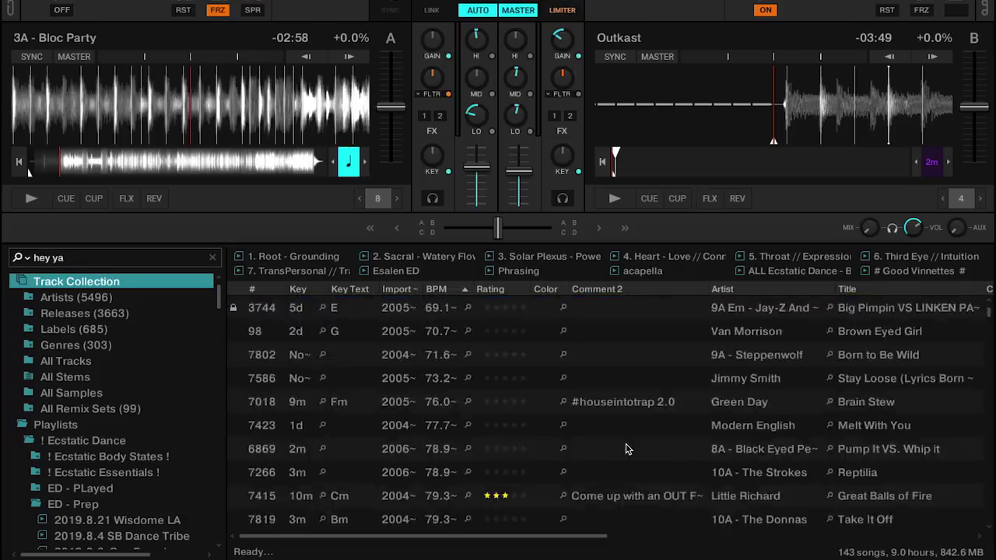
scroll(628, 449, "down", 15)
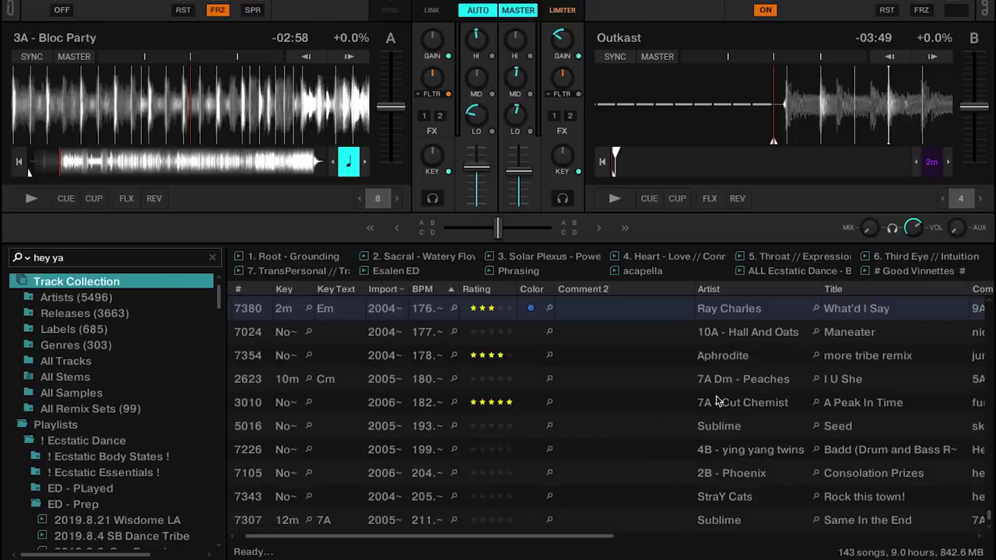
scroll(765, 373, "up", 1)
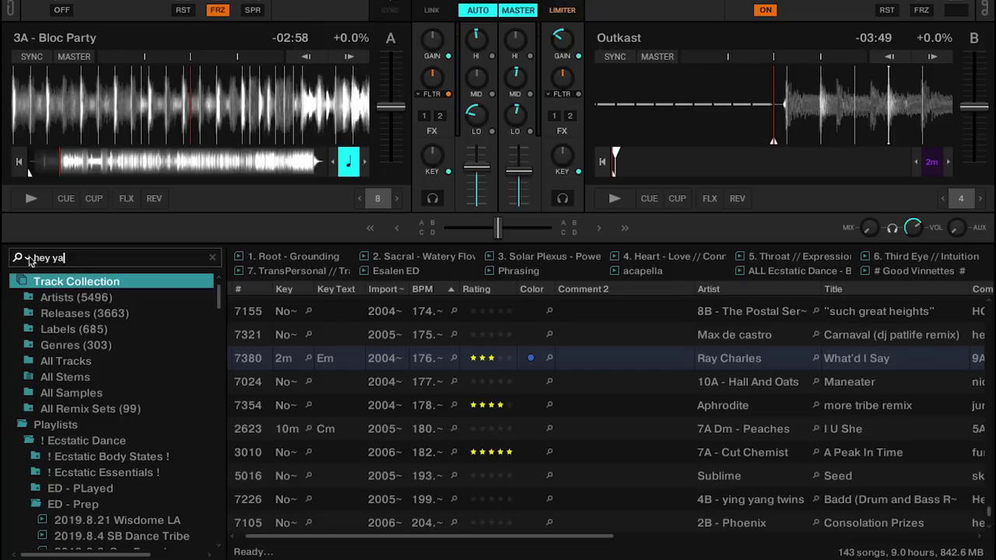
left_click_drag(65, 257, 3, 257)
type("# hey ya")
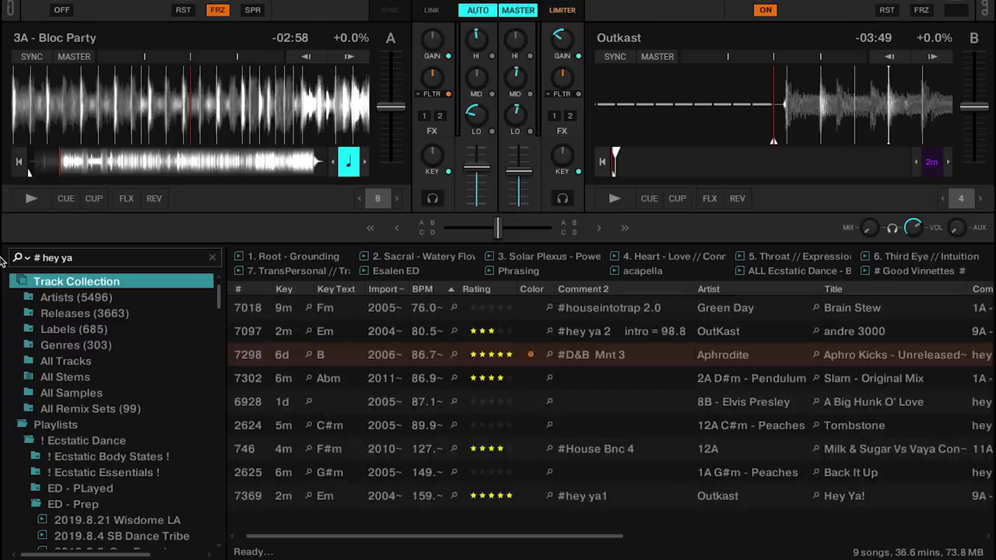
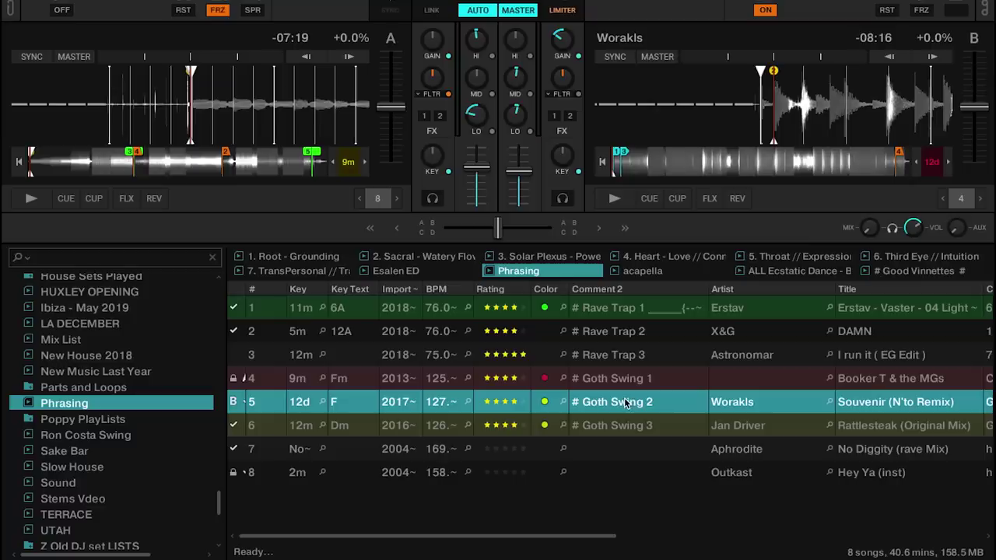
Load the # Goth Swing 3 track, Rattlesteak (Original Mix), onto deck A, play it and return it to its cue point
left_click(621, 424)
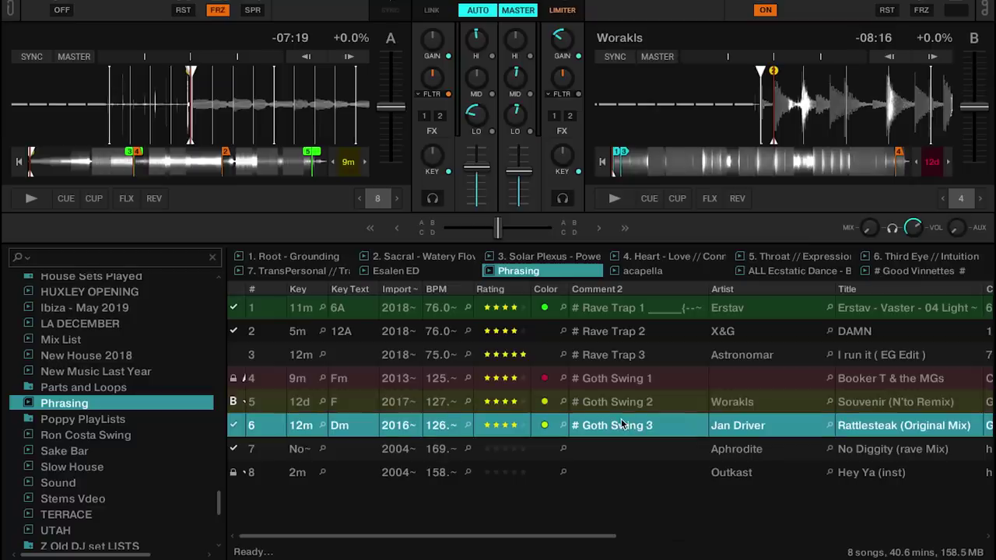
key("ctrl+Left")
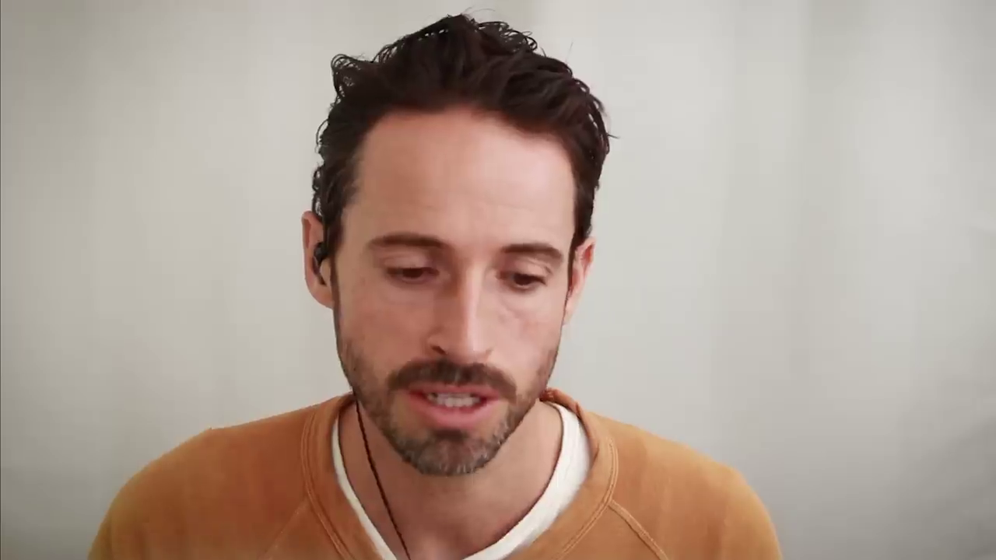
left_click(35, 201)
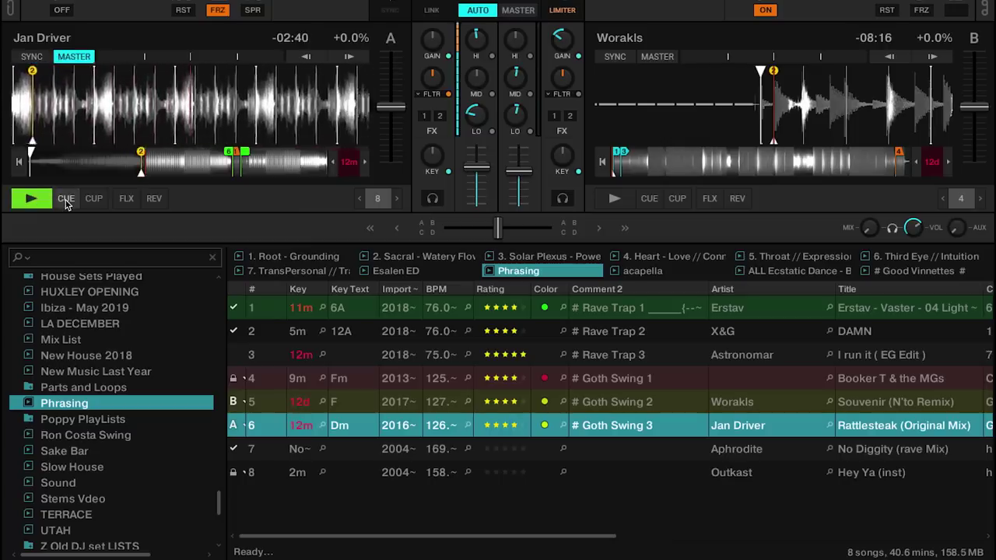
left_click(66, 200)
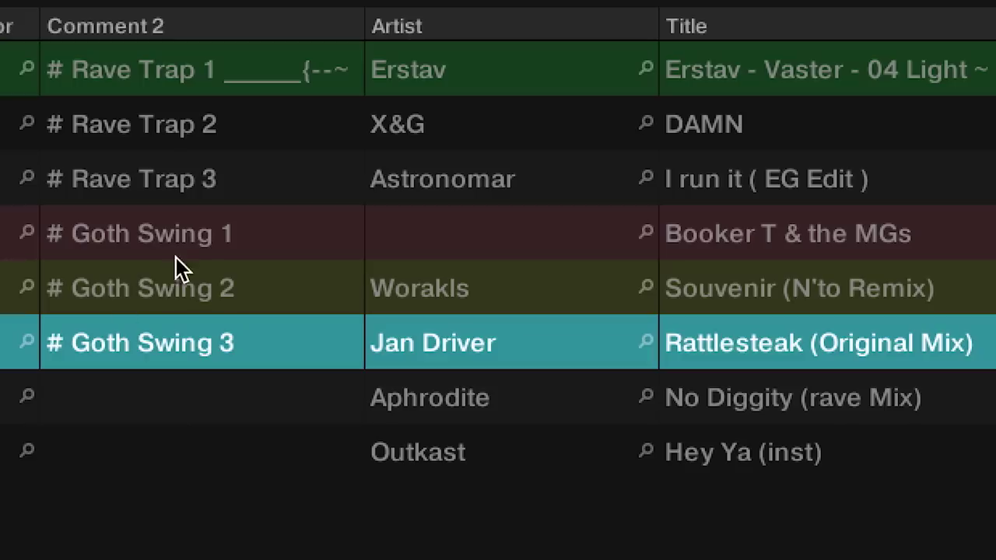
Sort the Phrasing playlist by Comment 2 to group the tagged track sets, and select the # Goth Swing 3 track
left_click(231, 248)
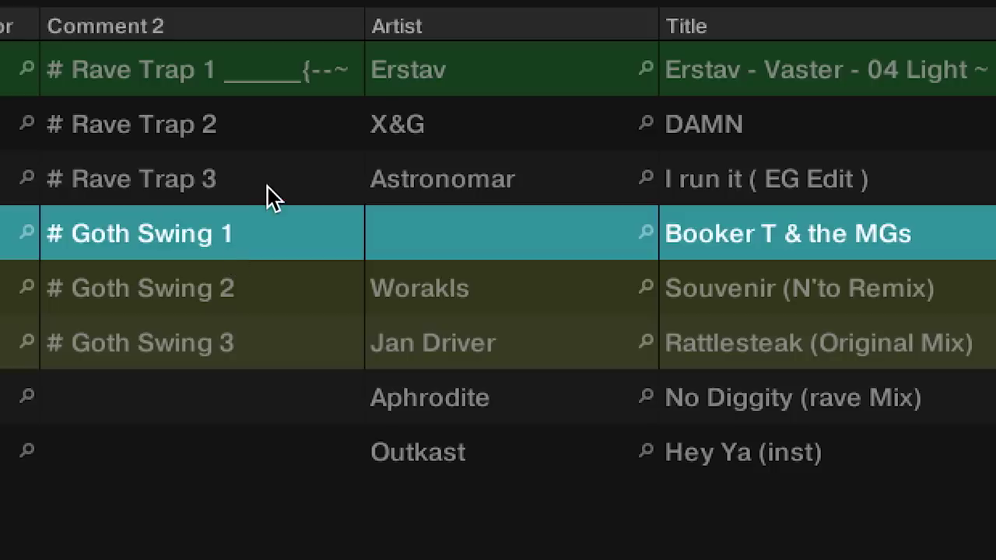
left_click(270, 25)
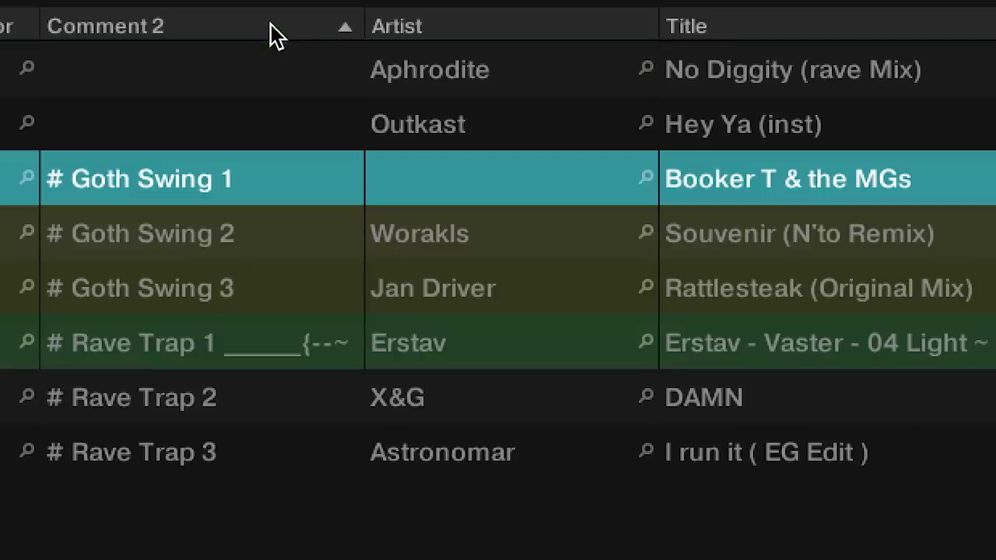
left_click(265, 298)
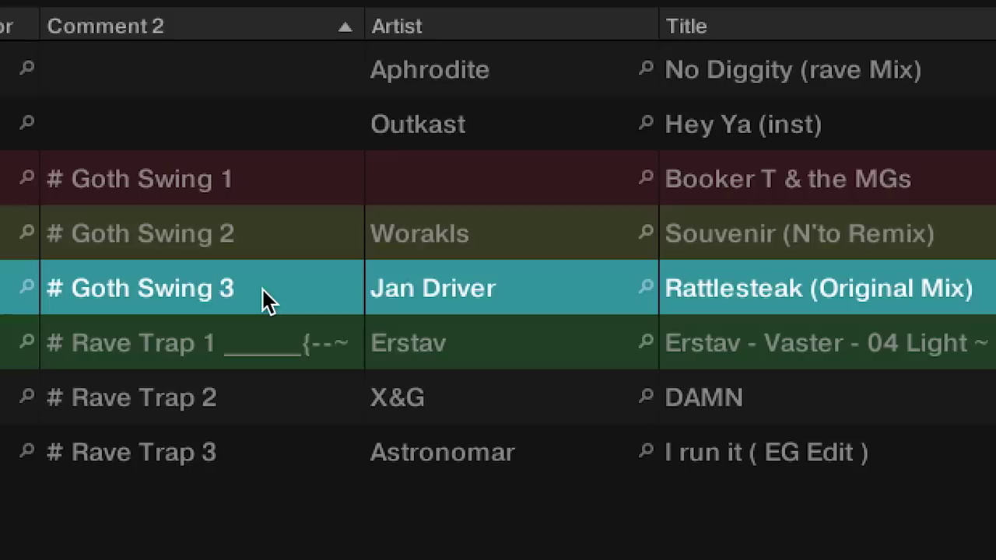
Select the # Goth Swing 1, # Goth Swing 2 and # Goth Swing 3 tracks one after another in the sorted list
left_click(211, 194)
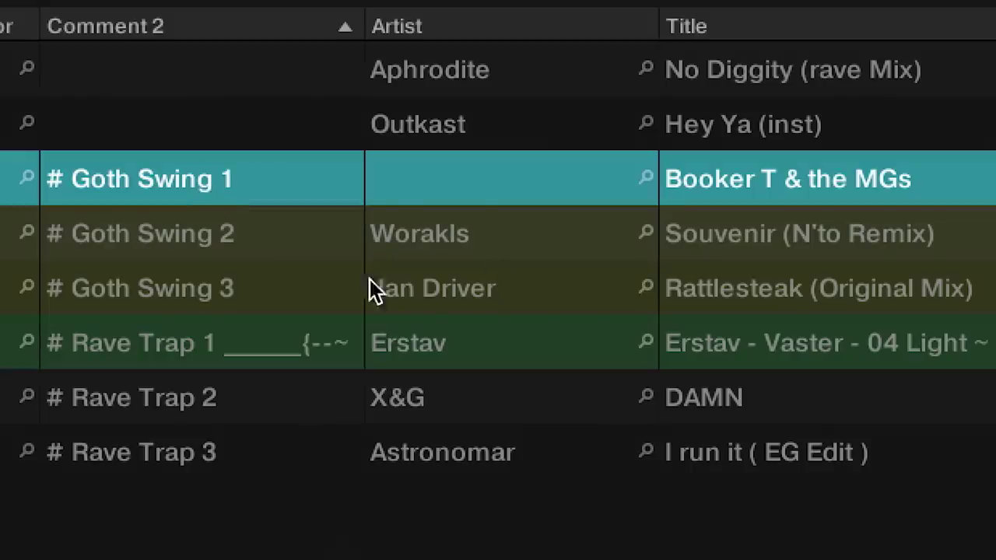
left_click(230, 255)
left_click(207, 296)
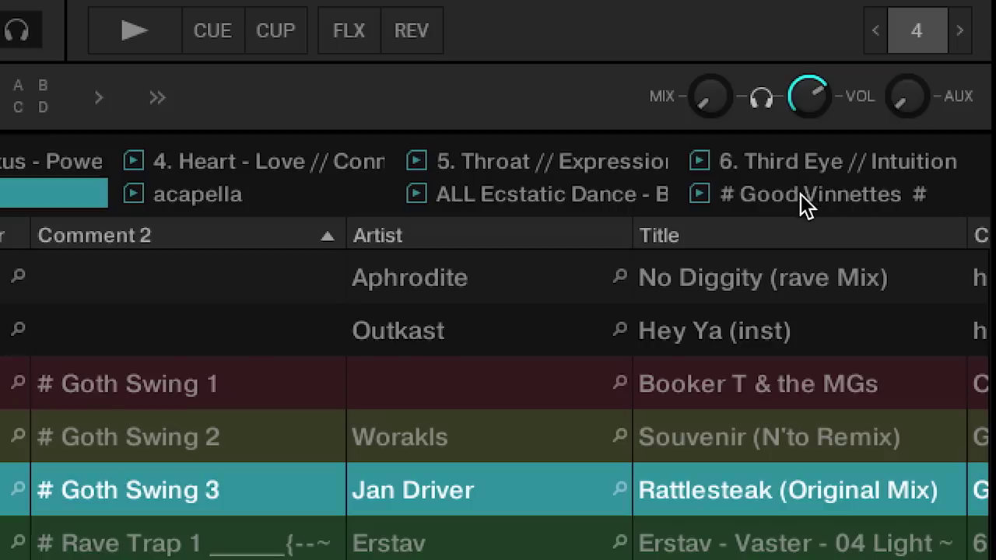
Open the # Good Vinnettes # playlist and look through its numbered hashtag sets in Comment 2
left_click(801, 193)
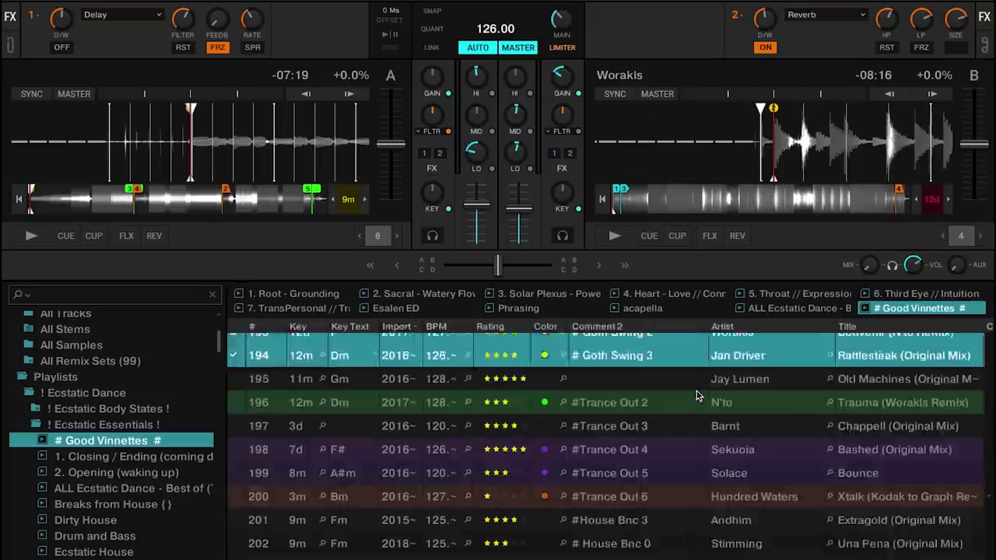
scroll(696, 397, "down", 9)
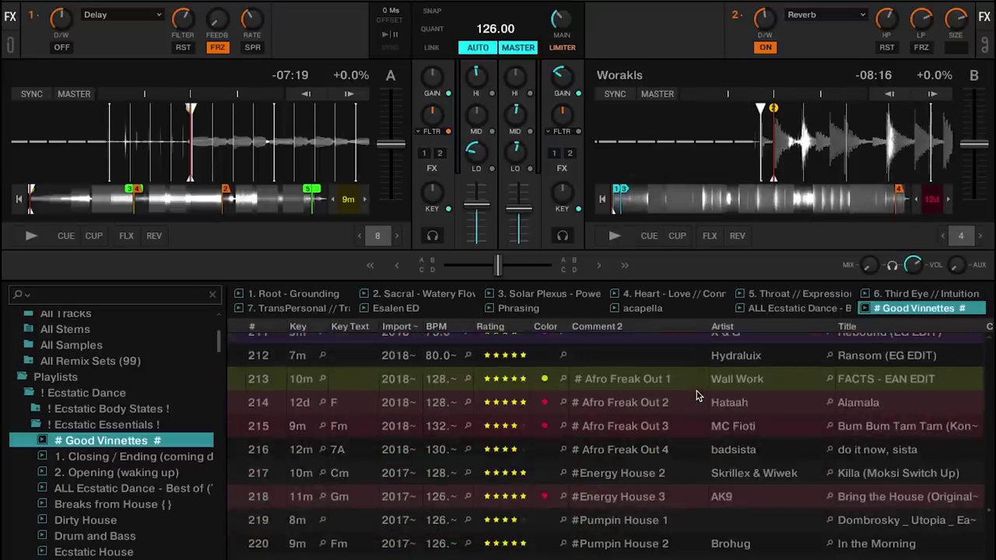
scroll(697, 396, "up", 7)
scroll(697, 396, "up", 20)
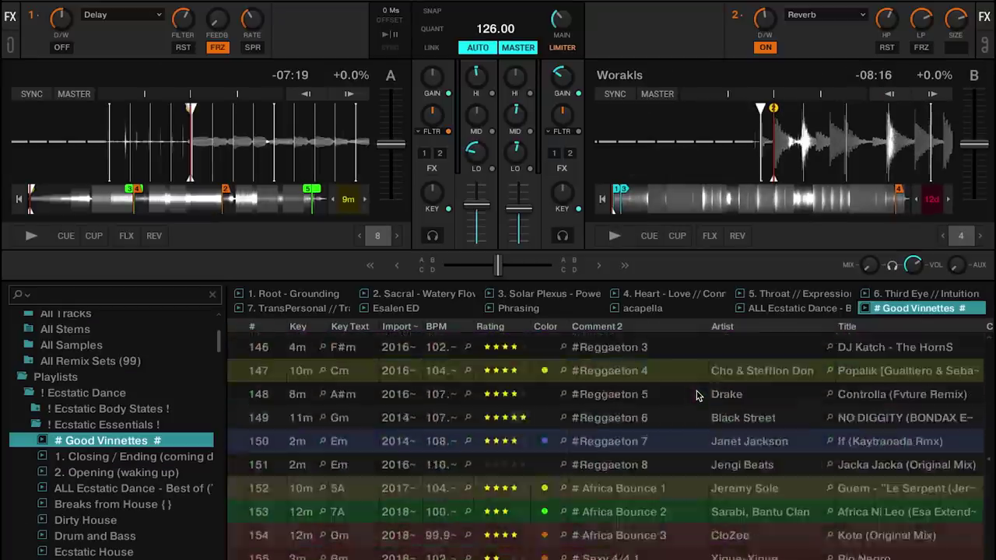
scroll(696, 397, "up", 18)
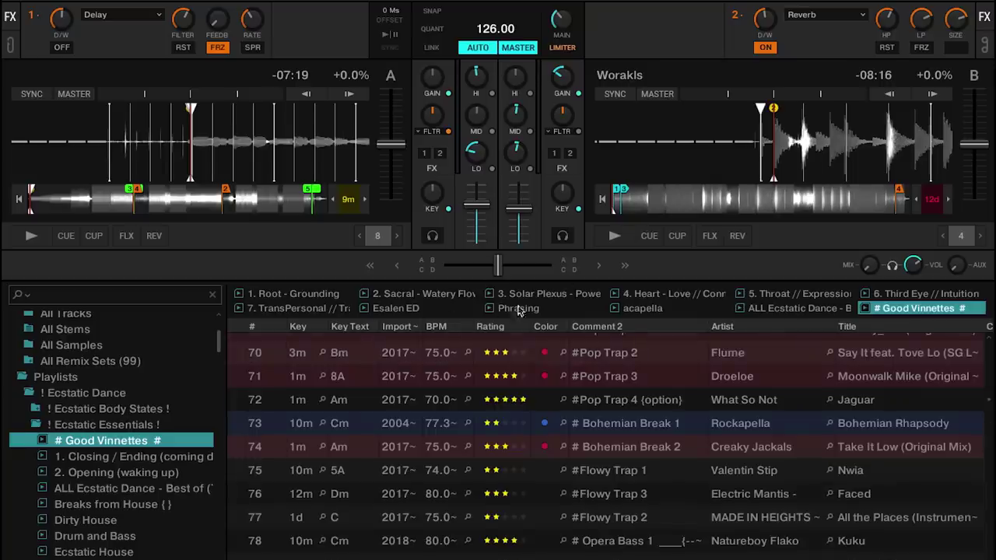
Return to the Phrasing playlist, select the # Goth Swing 1 track and play it on deck A from partway through
left_click(518, 308)
left_click(640, 393)
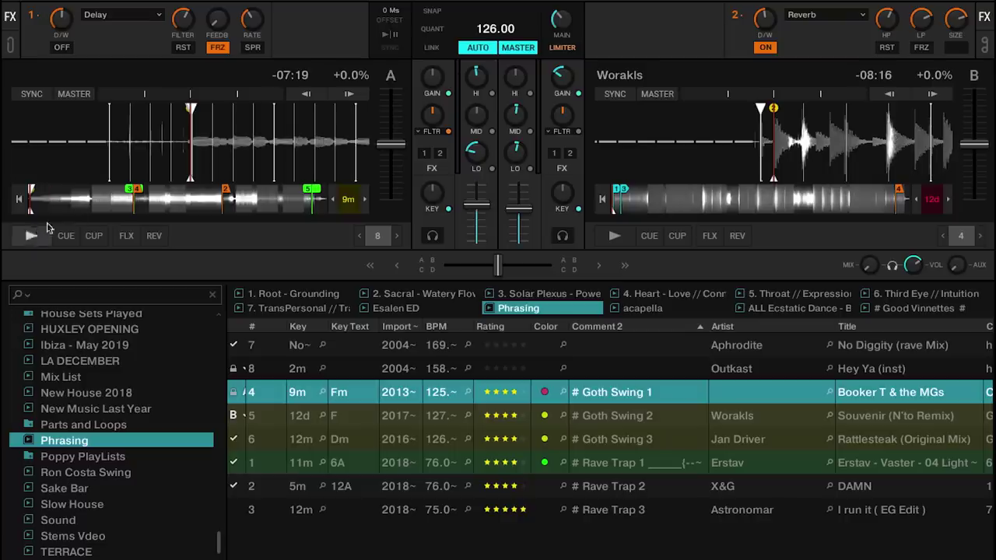
left_click(153, 205)
key("space")
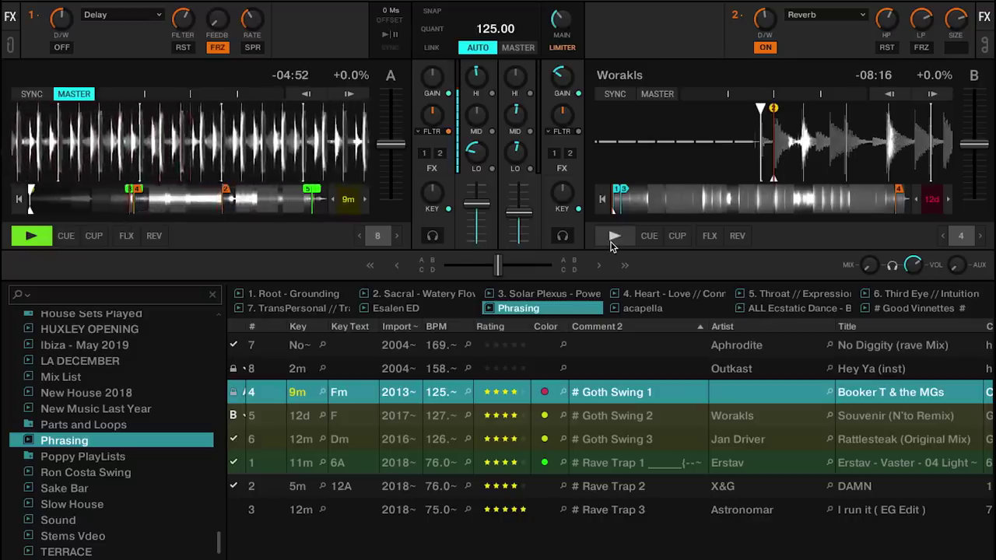
Mix into the synced # Goth Swing 2 track on deck B, fading deck A out with the Delay effect on and stopping it
left_click(615, 93)
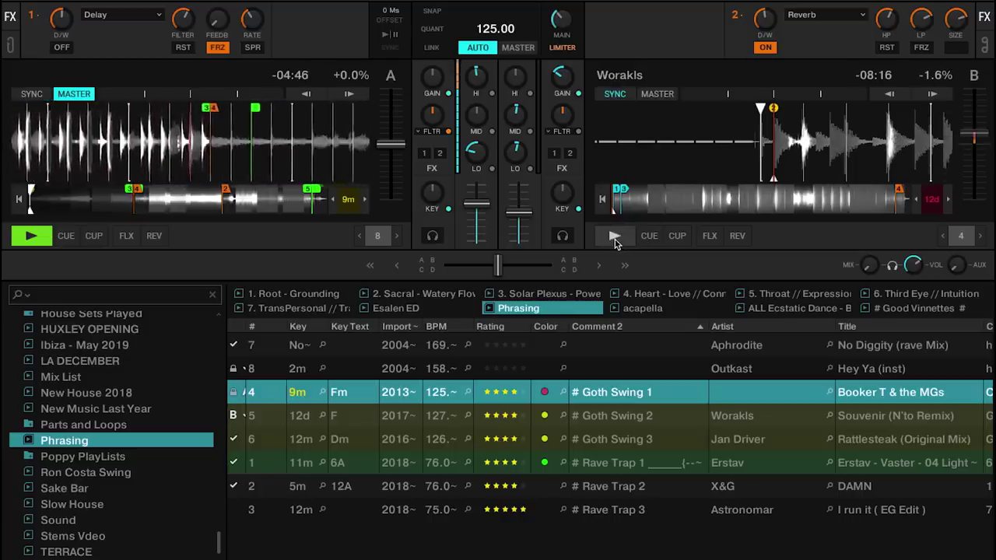
left_click(615, 237)
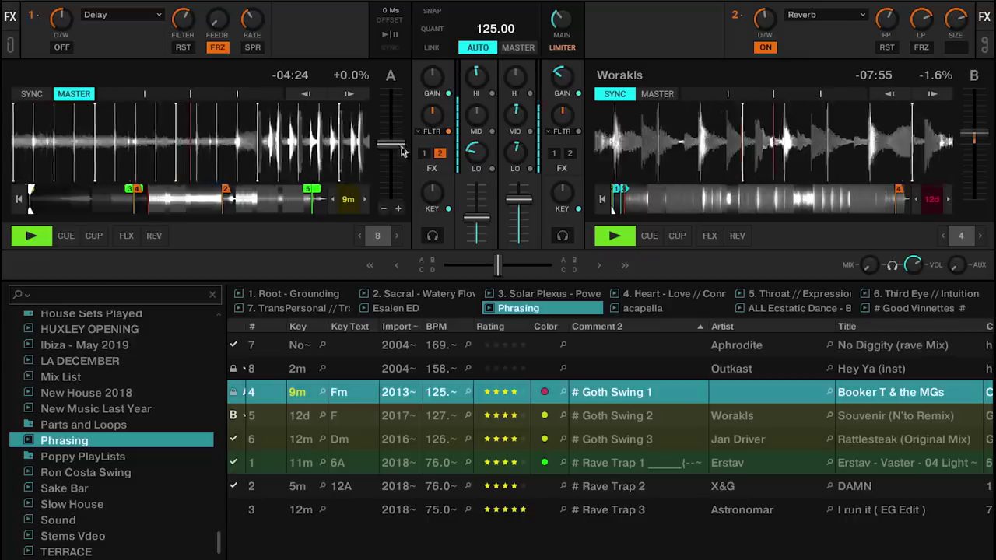
left_click(62, 46)
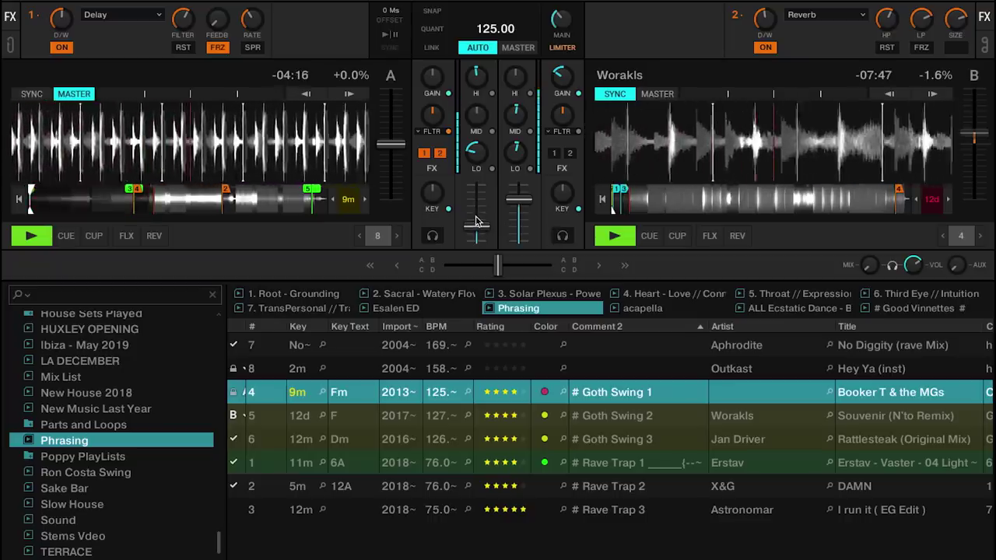
left_click(29, 237)
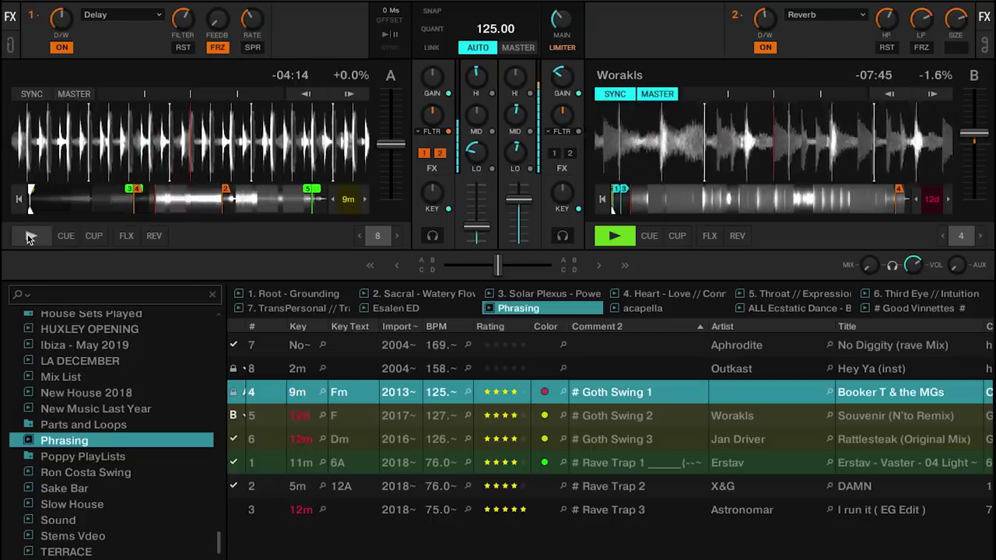
Load the # Goth Swing 3 track onto deck A, play it synced to deck B and bring up its volume
left_click(604, 434)
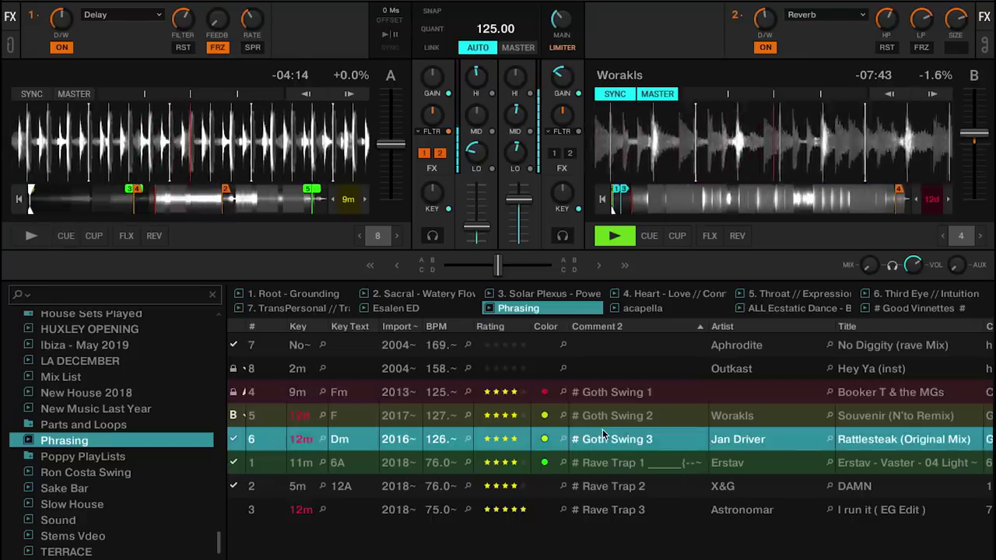
double_click(604, 434)
left_click(31, 93)
left_click(31, 235)
left_click_drag(476, 227, 476, 218)
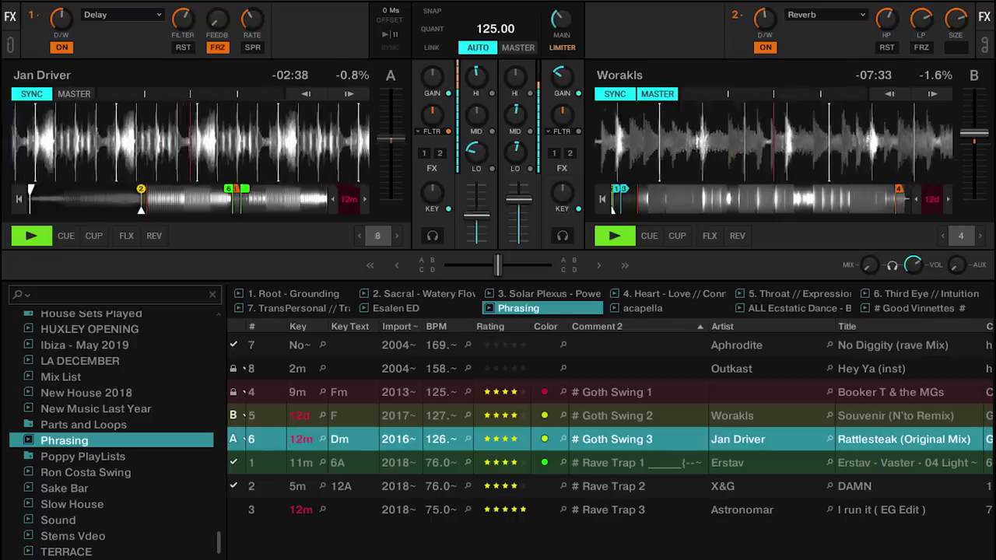
left_click_drag(476, 214, 477, 217)
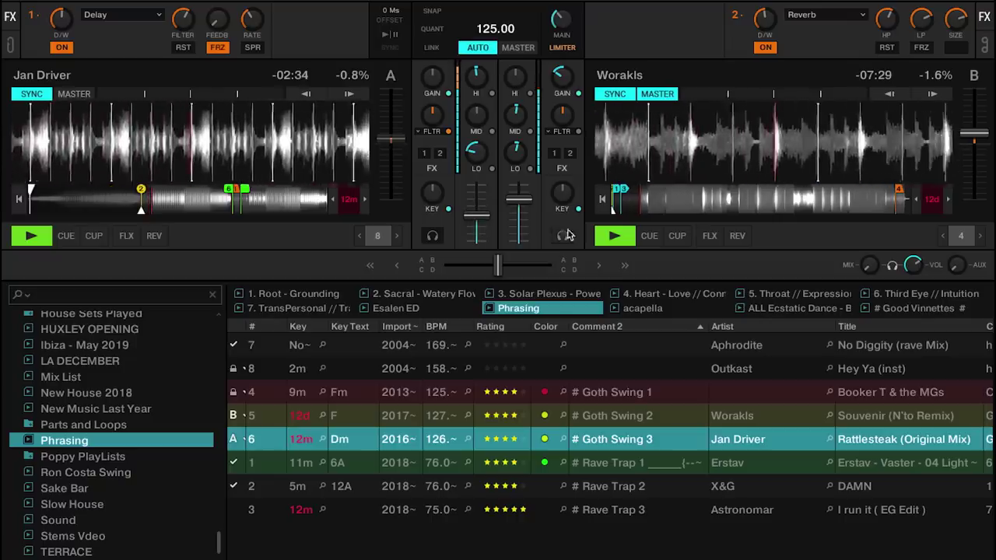
Stop both decks, load the # Rave Trap 1 track onto deck A and select the # Rave Trap 2 track
left_click(615, 236)
left_click(33, 245)
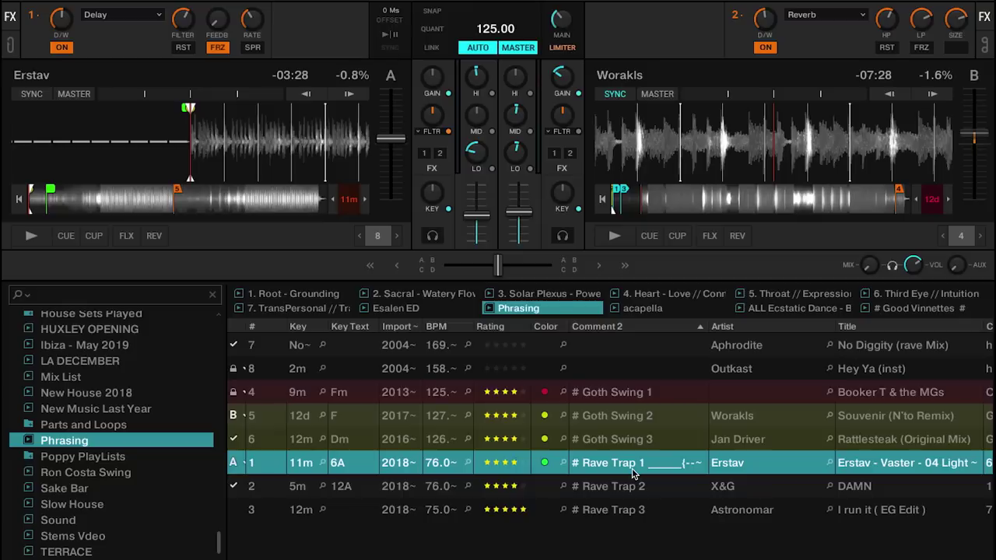
key("Down")
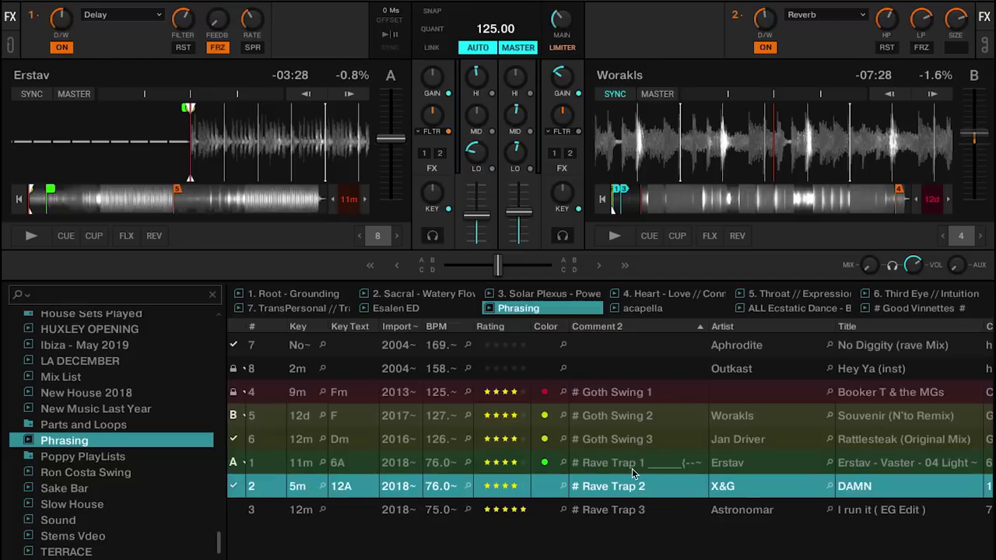